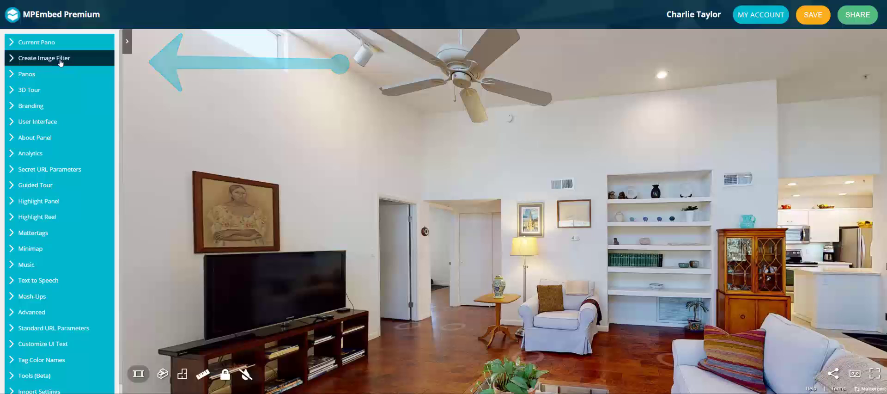
Start creating a custom image filter and name it SampleTest.
{"action": "left_click", "coordinate": [60, 59]}
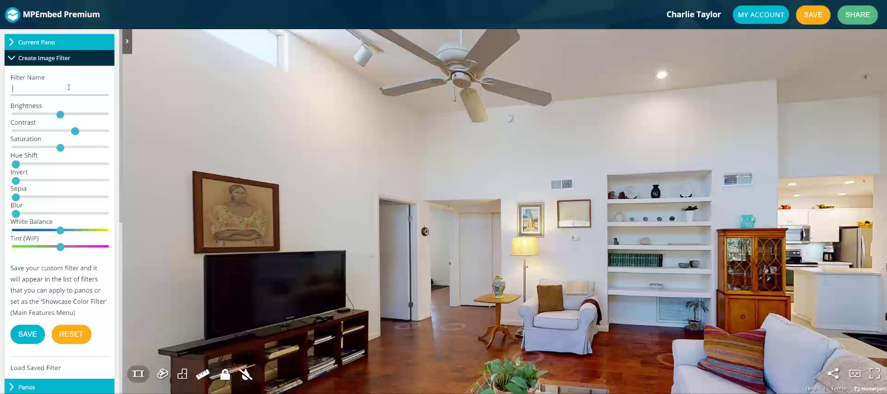
{"action": "type", "text": "SampleTest"}
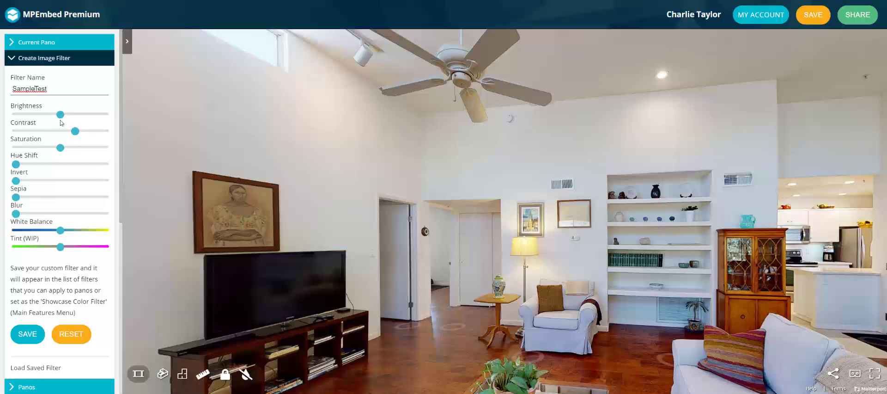
Set the filter's brightness to 102%, contrast to 106% and saturation to 96%.
{"action": "mouse_move", "coordinate": [61, 115]}
{"action": "left_mouse_down"}
{"action": "mouse_move", "coordinate": [46, 114]}
{"action": "mouse_move", "coordinate": [61, 114]}
{"action": "left_mouse_up"}
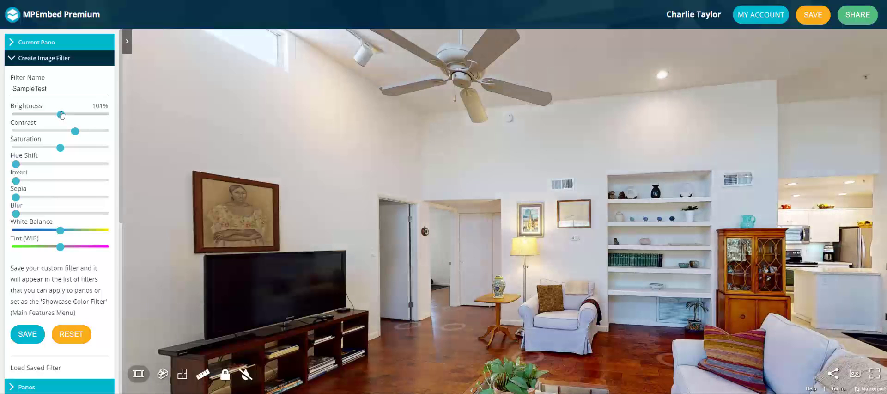
{"action": "left_click_drag", "start_coordinate": [62, 114], "coordinate": [62, 115]}
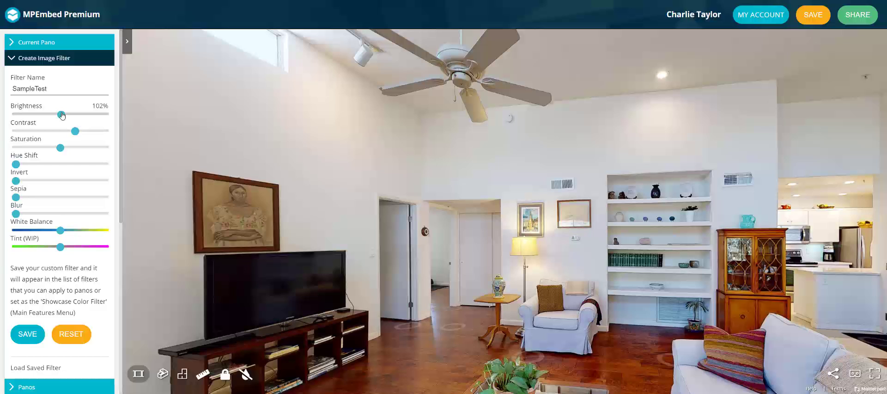
{"action": "mouse_move", "coordinate": [73, 134]}
{"action": "left_mouse_down"}
{"action": "mouse_move", "coordinate": [83, 133]}
{"action": "mouse_move", "coordinate": [65, 133]}
{"action": "mouse_move", "coordinate": [76, 134]}
{"action": "left_mouse_up"}
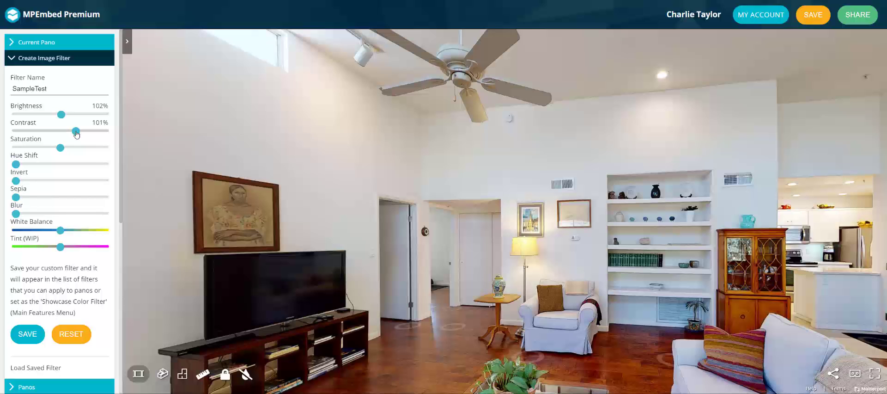
{"action": "left_click_drag", "start_coordinate": [77, 134], "coordinate": [80, 136]}
{"action": "mouse_move", "coordinate": [62, 149]}
{"action": "left_mouse_down"}
{"action": "mouse_move", "coordinate": [88, 150]}
{"action": "mouse_move", "coordinate": [19, 149]}
{"action": "mouse_move", "coordinate": [102, 161]}
{"action": "mouse_move", "coordinate": [60, 156]}
{"action": "left_mouse_up"}
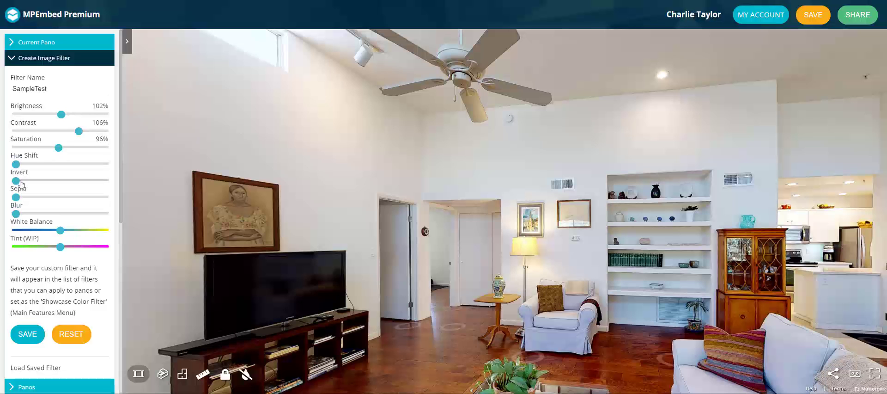
Try the filter's Invert, Sepia and Blur adjustments, returning each to its minimum.
{"action": "left_click_drag", "start_coordinate": [17, 181], "coordinate": [1, 189]}
{"action": "mouse_move", "coordinate": [15, 197]}
{"action": "left_mouse_down"}
{"action": "mouse_move", "coordinate": [95, 198]}
{"action": "mouse_move", "coordinate": [9, 202]}
{"action": "mouse_move", "coordinate": [65, 198]}
{"action": "mouse_move", "coordinate": [68, 211]}
{"action": "mouse_move", "coordinate": [1, 205]}
{"action": "mouse_move", "coordinate": [21, 205]}
{"action": "mouse_move", "coordinate": [1, 198]}
{"action": "left_mouse_up"}
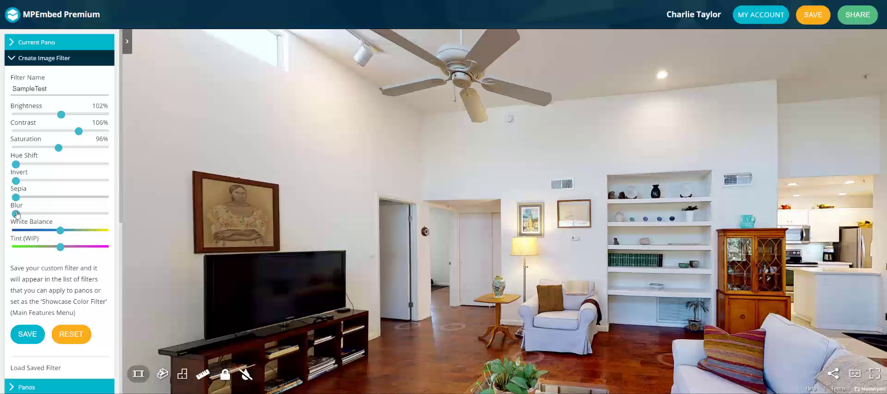
{"action": "mouse_move", "coordinate": [17, 214]}
{"action": "left_mouse_down"}
{"action": "mouse_move", "coordinate": [49, 221]}
{"action": "mouse_move", "coordinate": [10, 214]}
{"action": "left_mouse_up"}
Set the filter's white balance to 0.99+rg/-b and tint to 0.01+g/+rb, and save the custom filter.
{"action": "left_click_drag", "start_coordinate": [61, 235], "coordinate": [61, 236]}
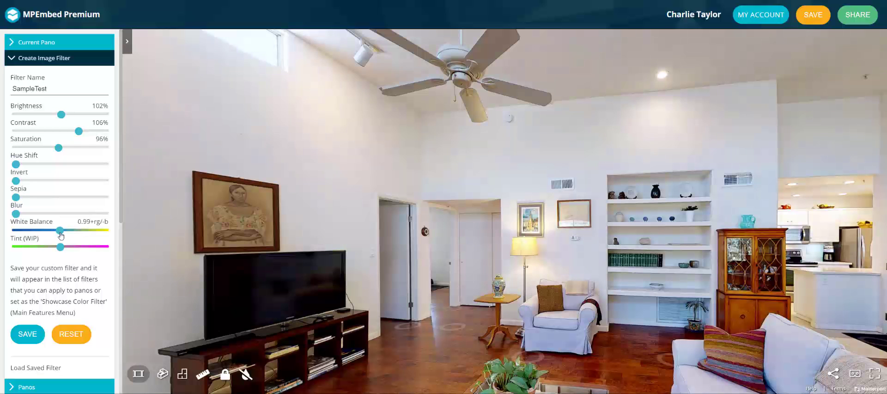
{"action": "left_click_drag", "start_coordinate": [60, 249], "coordinate": [61, 251]}
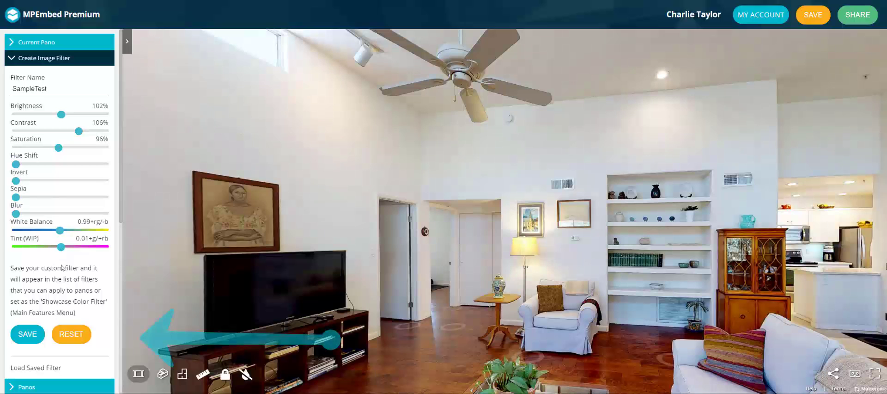
{"action": "left_click", "coordinate": [30, 334]}
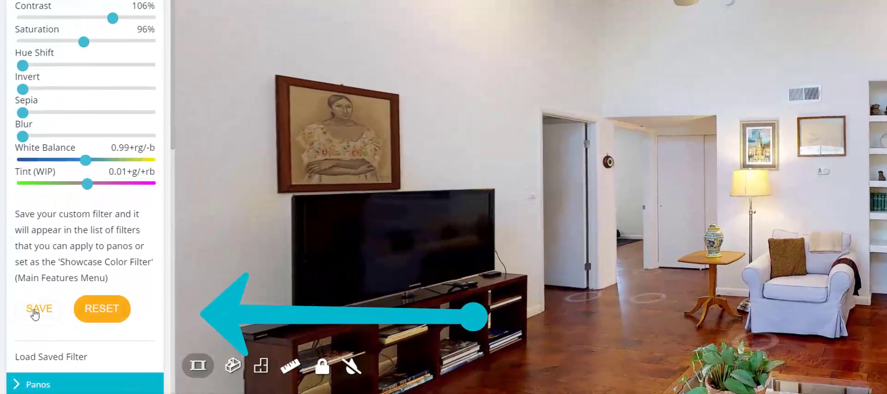
{"action": "left_click", "coordinate": [24, 336]}
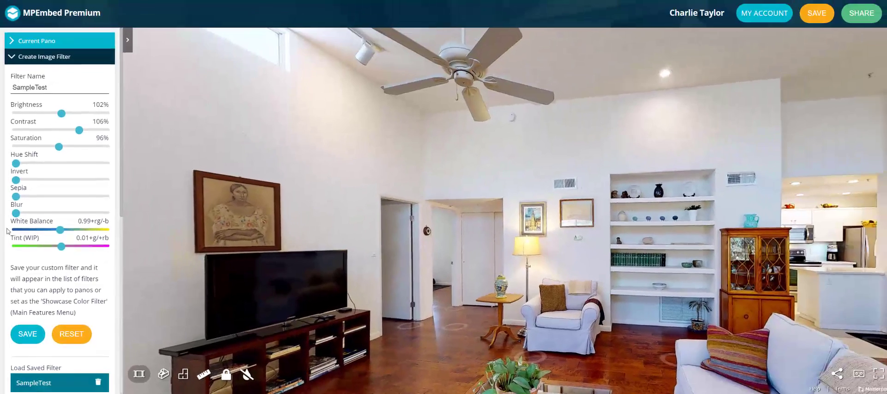
Apply the custom SampleTest filter to the current pano.
{"action": "left_click", "coordinate": [17, 59]}
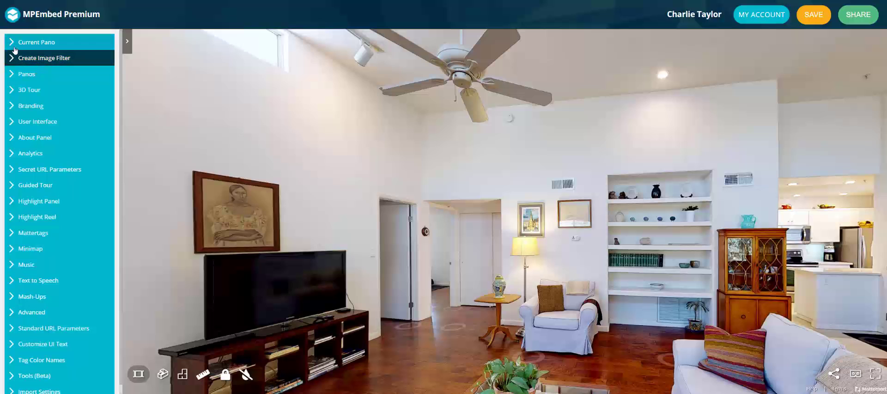
{"action": "left_click", "coordinate": [13, 43]}
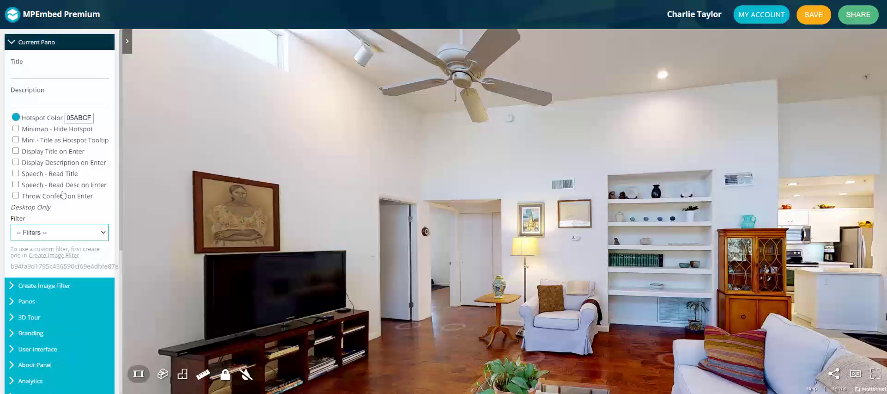
{"action": "left_click", "coordinate": [101, 235]}
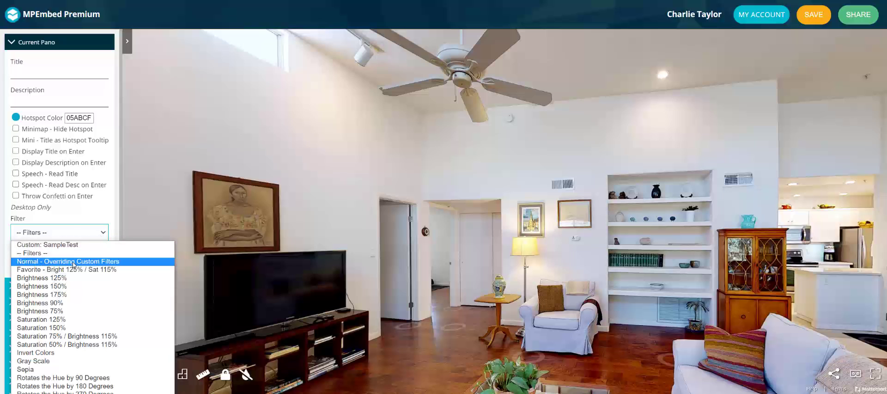
{"action": "left_click", "coordinate": [73, 245]}
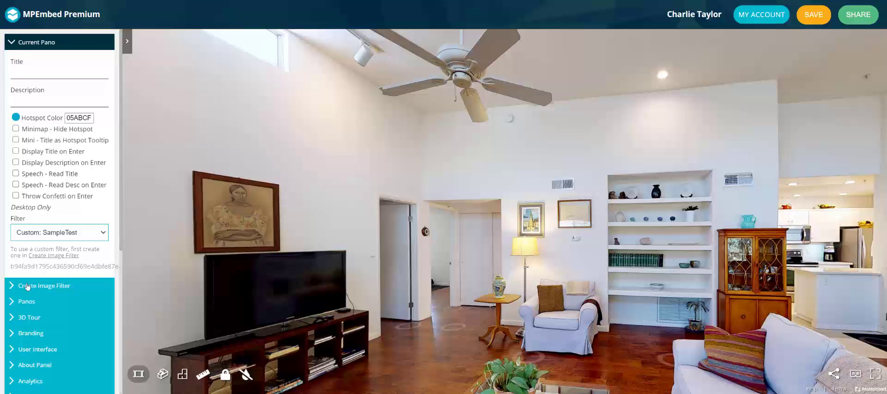
Set SampleTest as the 3D tour's global color filter for all panoramas.
{"action": "left_click", "coordinate": [21, 317]}
{"action": "scroll", "coordinate": [20, 320], "scroll_direction": "down", "scroll_amount": 3}
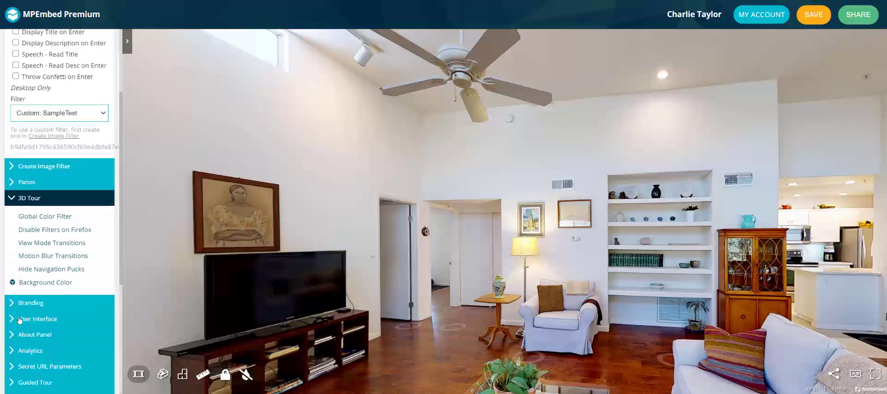
{"action": "scroll", "coordinate": [20, 320], "scroll_direction": "down", "scroll_amount": 1}
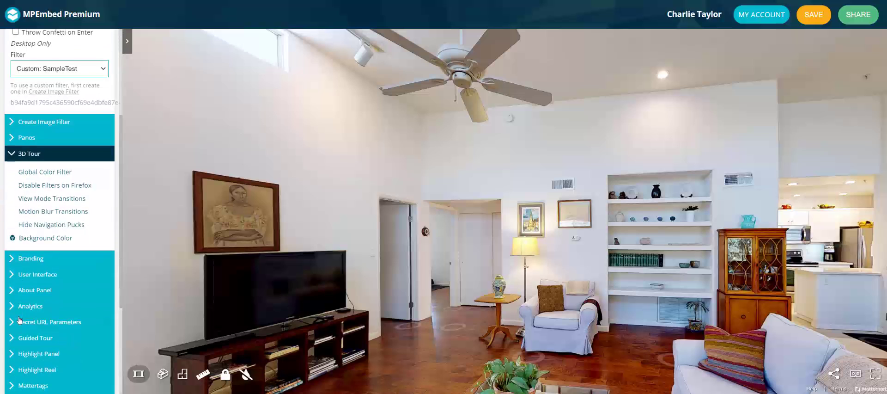
{"action": "left_click", "coordinate": [48, 172]}
{"action": "left_click", "coordinate": [128, 40]}
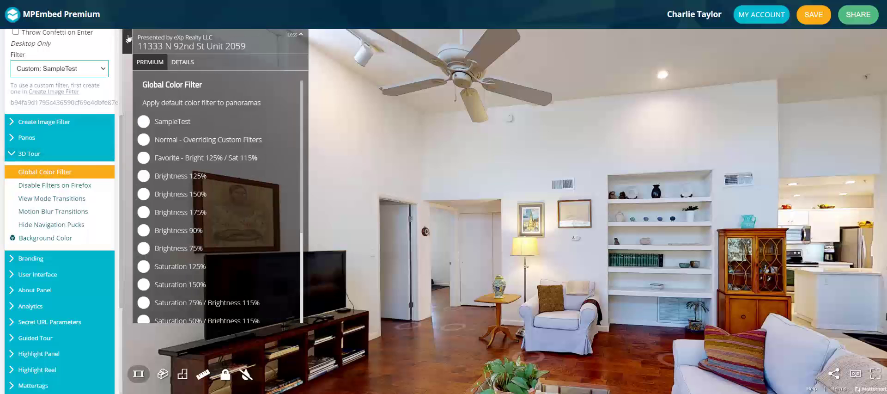
{"action": "left_click", "coordinate": [143, 125]}
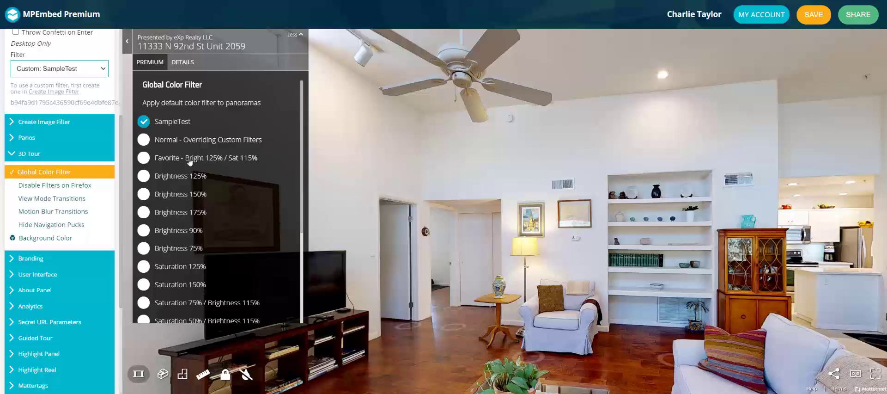
Walk through other panoramas in the tour to check how the global filter looks.
{"action": "left_click", "coordinate": [406, 325]}
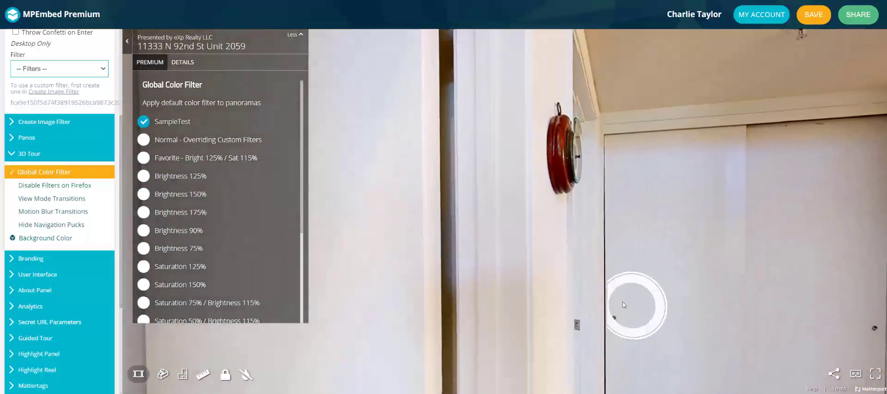
{"action": "left_click_drag", "start_coordinate": [624, 302], "coordinate": [318, 266]}
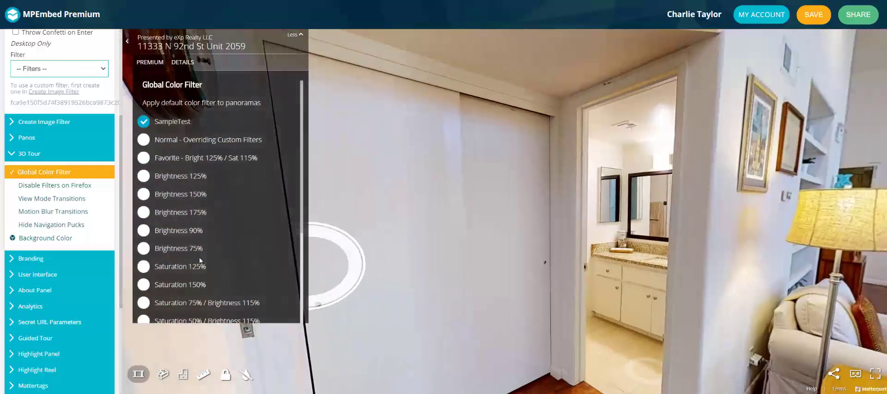
{"action": "left_click_drag", "start_coordinate": [587, 272], "coordinate": [268, 286]}
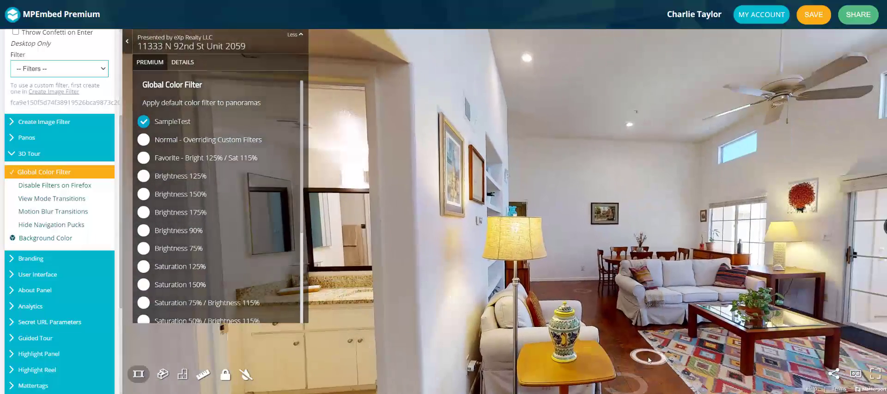
{"action": "left_click", "coordinate": [648, 358]}
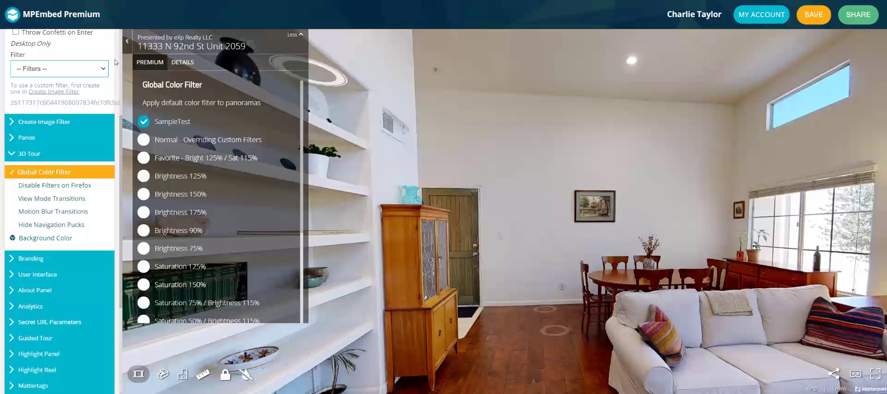
Delete the saved SampleTest custom filter and reset the image filter settings to their defaults.
{"action": "left_click", "coordinate": [30, 153]}
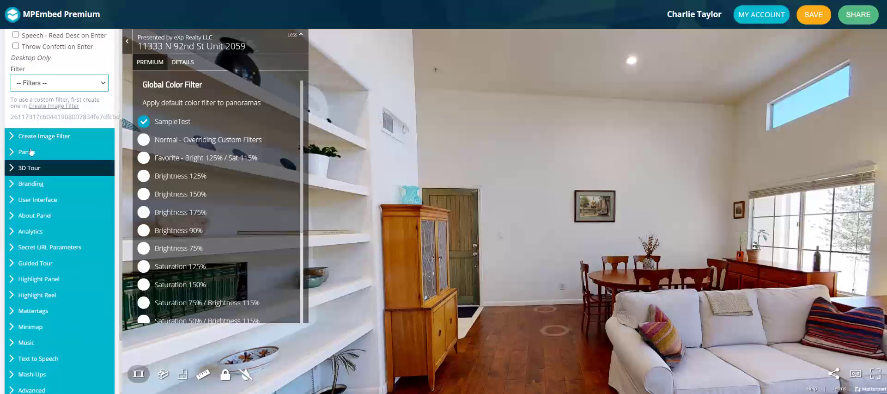
{"action": "scroll", "coordinate": [31, 152], "scroll_direction": "up", "scroll_amount": 3}
{"action": "left_click", "coordinate": [13, 42]}
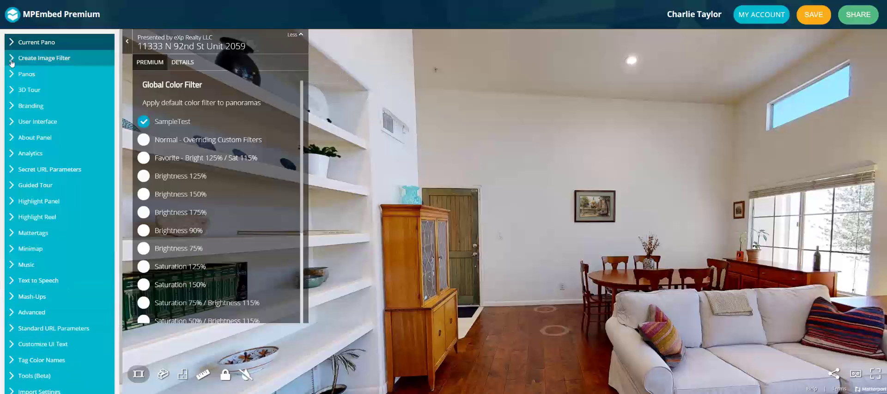
{"action": "left_click", "coordinate": [12, 60]}
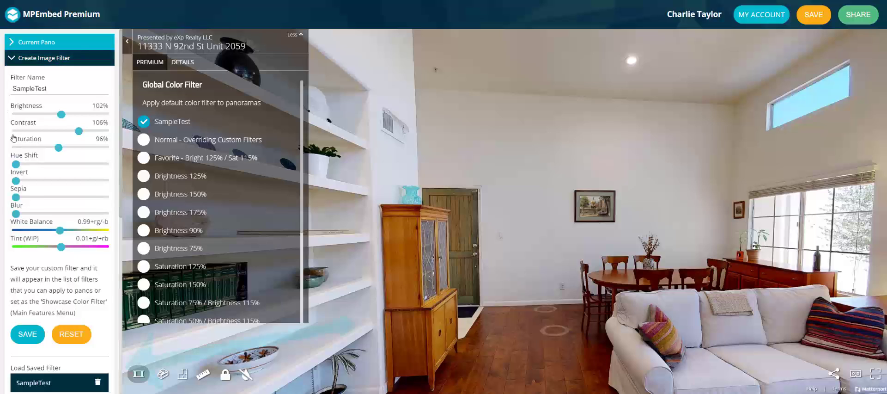
{"action": "left_click", "coordinate": [96, 384]}
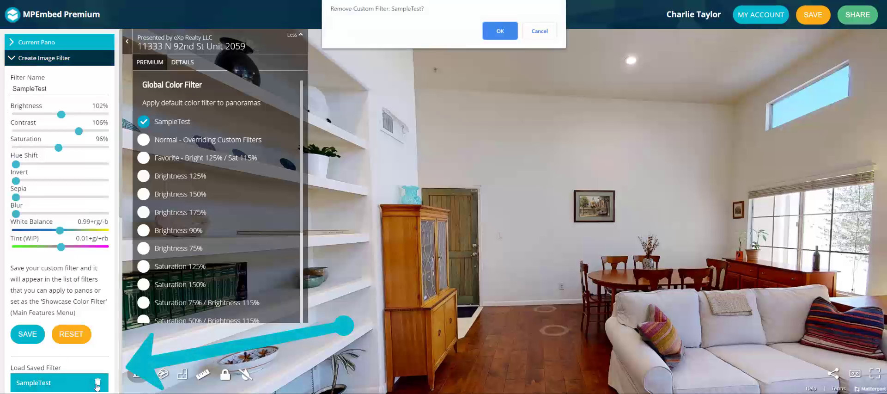
{"action": "left_click", "coordinate": [495, 31]}
{"action": "left_click", "coordinate": [72, 336]}
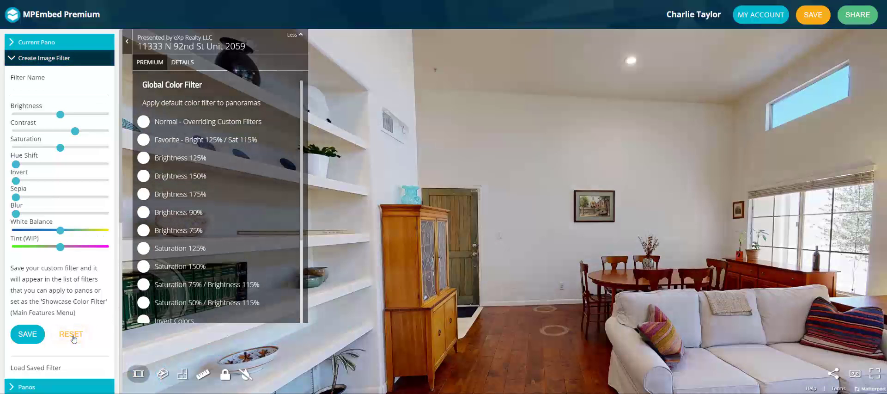